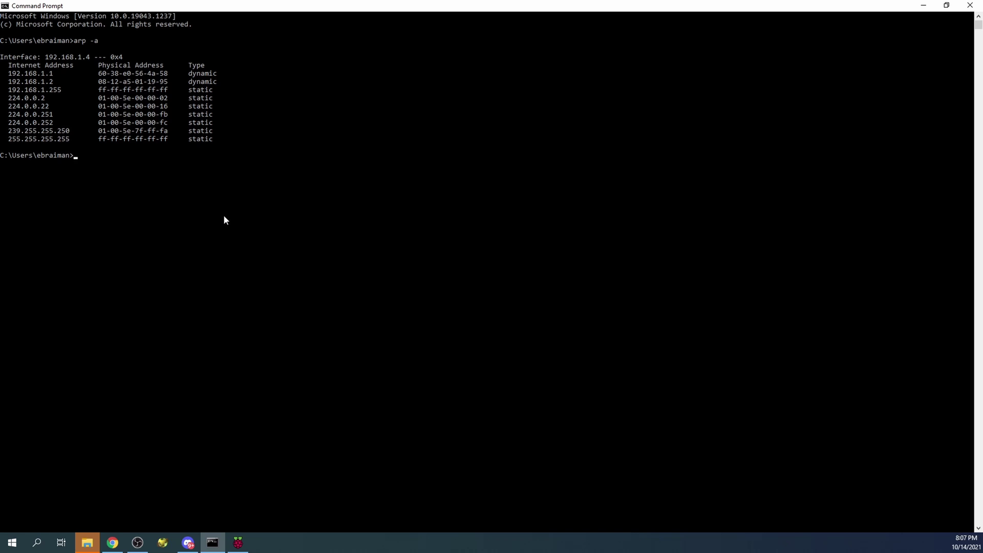
- List the ARP table, ping 192.168.1.5, then refresh the ARP table with arp -a
key(Up)
key(Return)
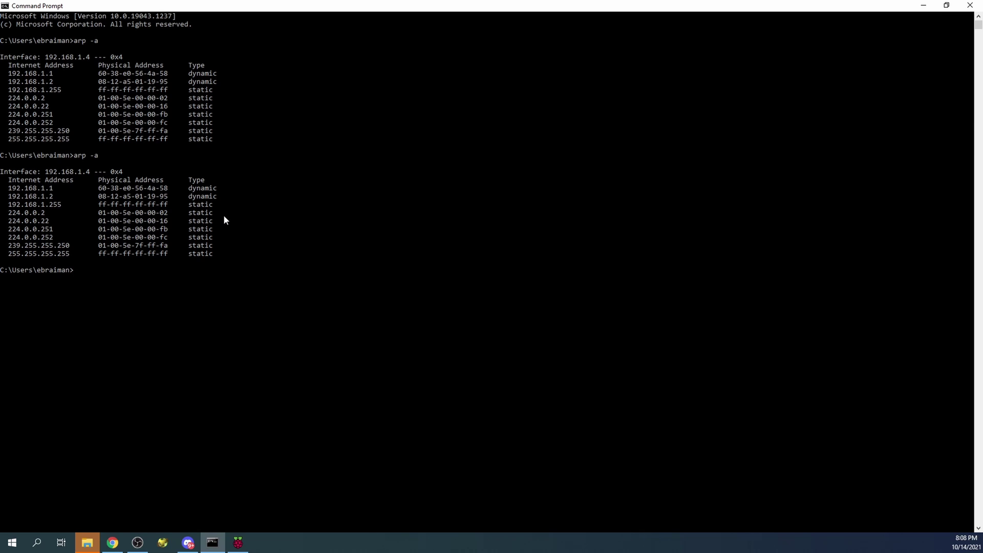
text(ping 192.168.1.5)
key(Return)
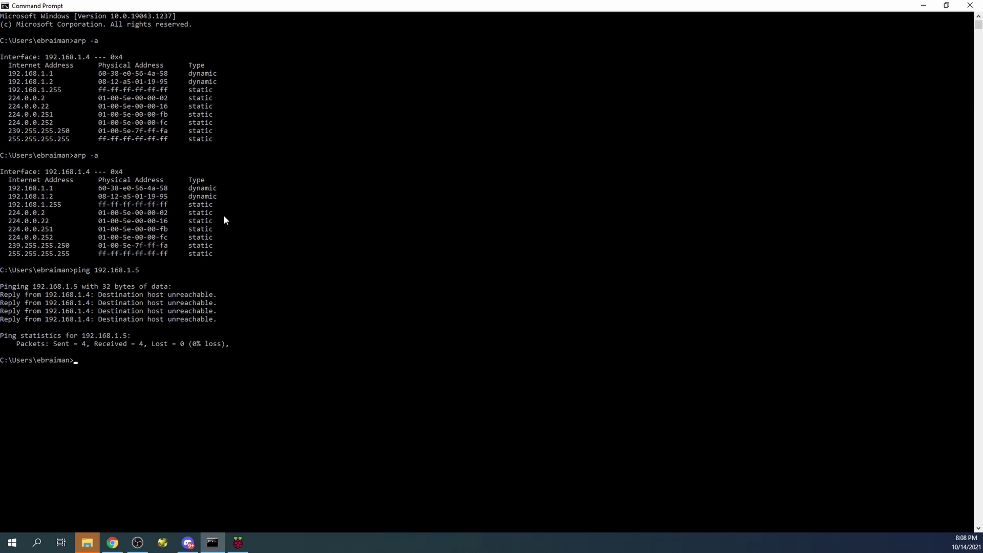
text(arp -a)
key(Return)
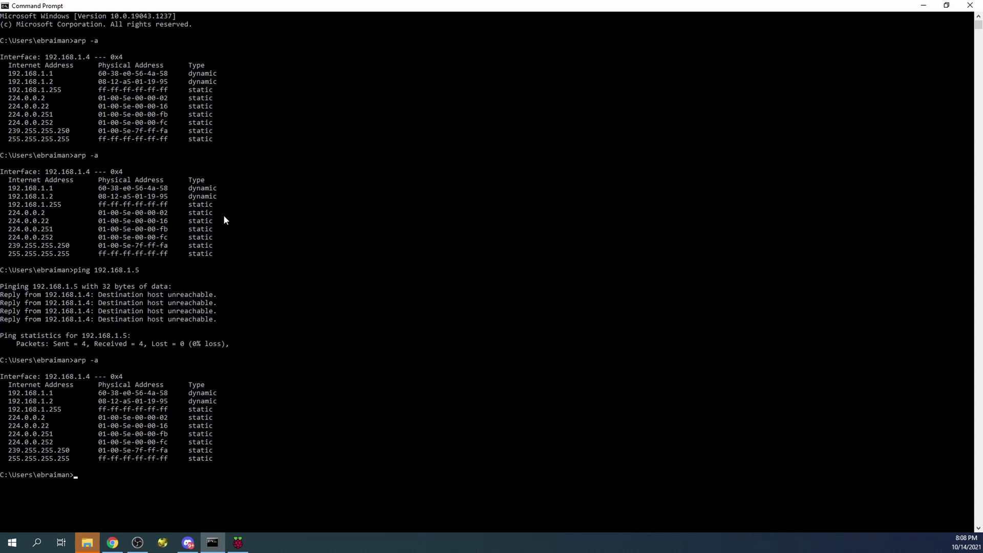
- Ping 192.168.1.6, rerun arp -a, and select the new 192.168.1.6 dynamic entry
key(Up)
key(Up)
key(BackSpace)
text(68.1.6)
key(Return)
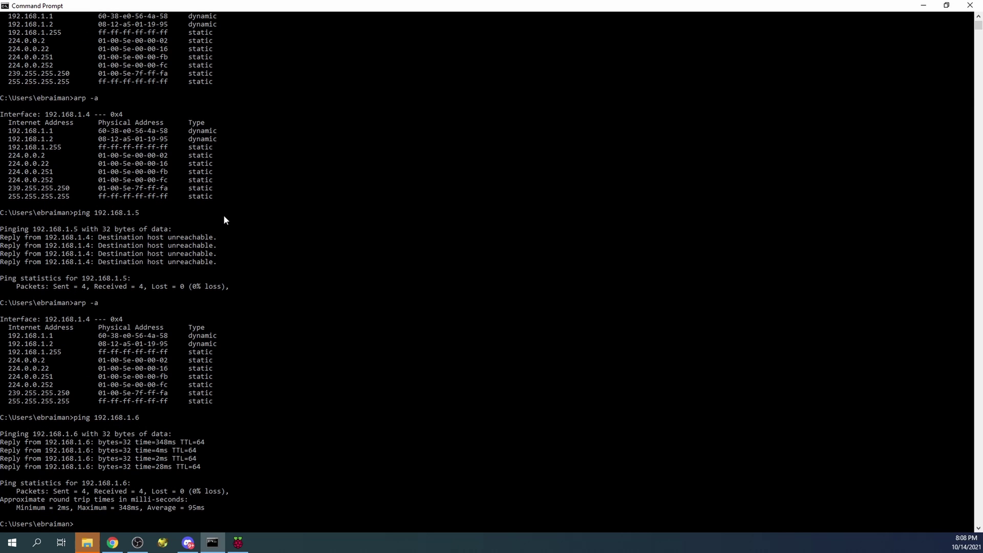
key(Up)
key(Up)
key(Return)
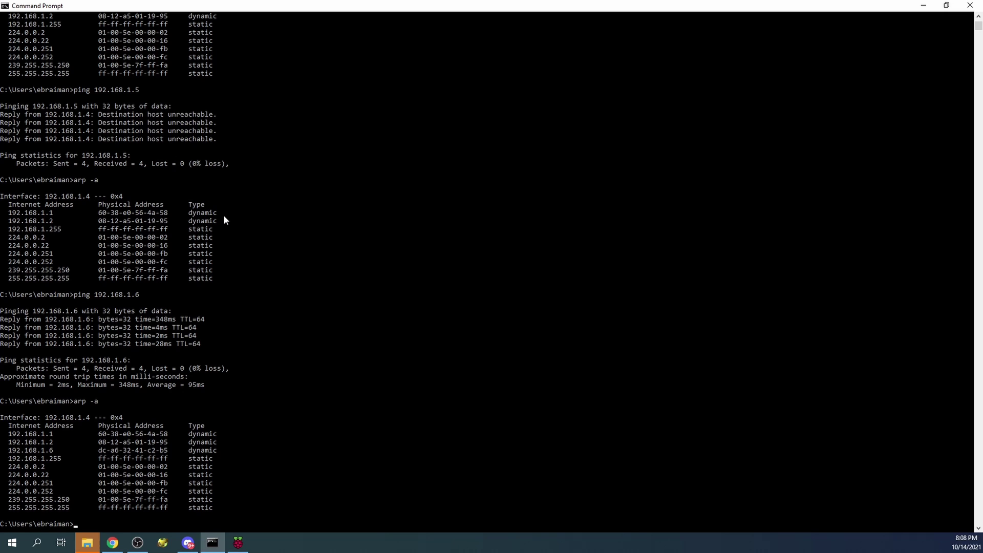
drag(228, 451, 6, 454)
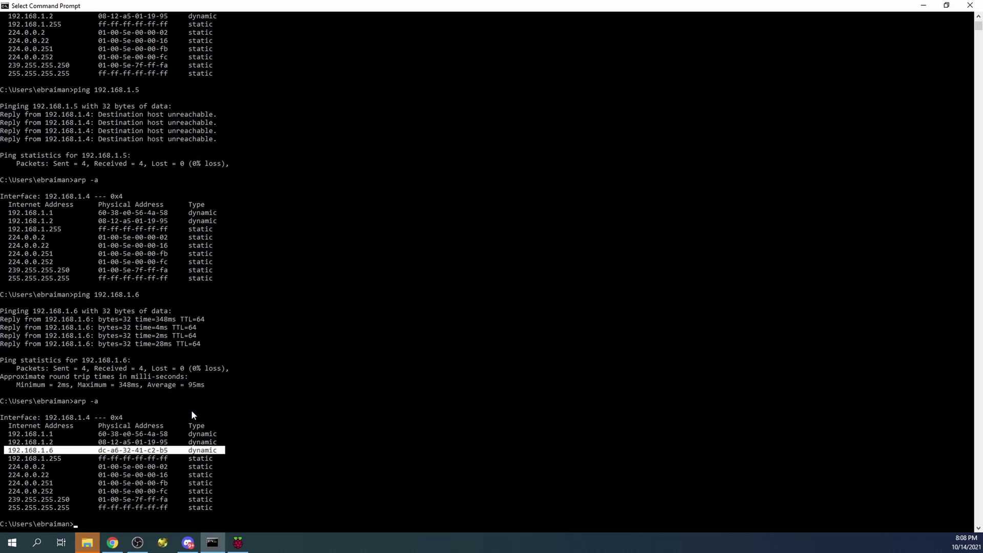
- Switch to Chrome and load 192.168.1.6 in a new tab to reach the OctoPrint Setup Wizard
click(112, 542)
click(383, 9)
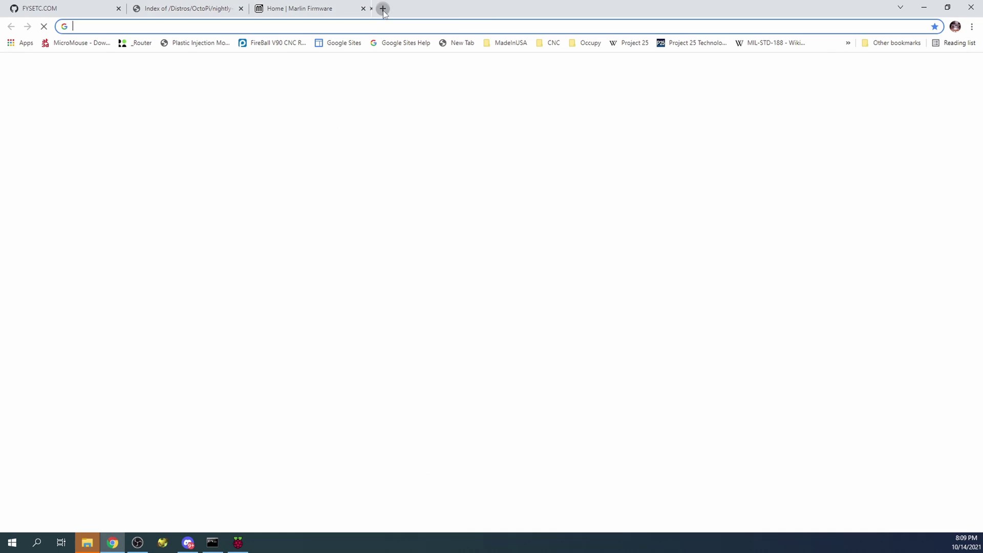
click(372, 25)
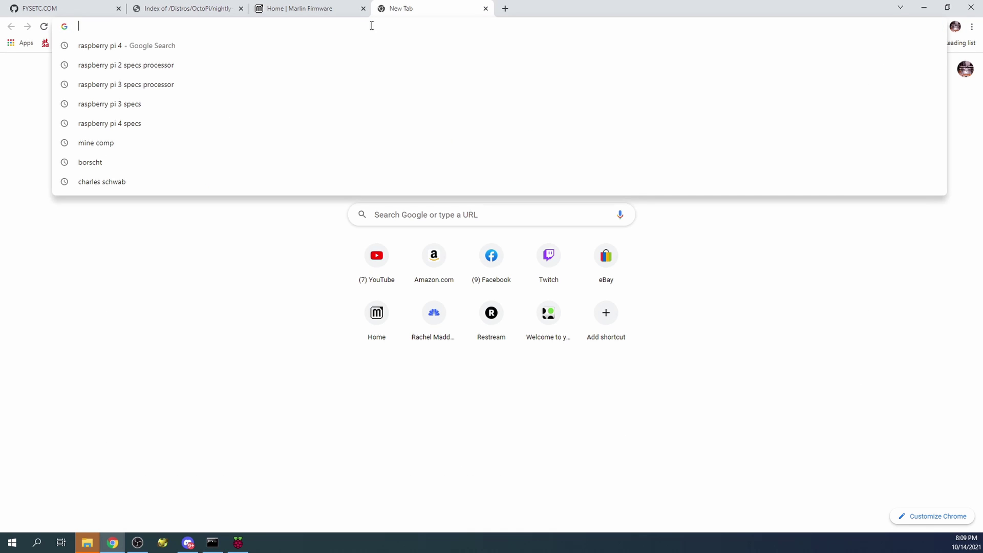
text(192.168.1.6)
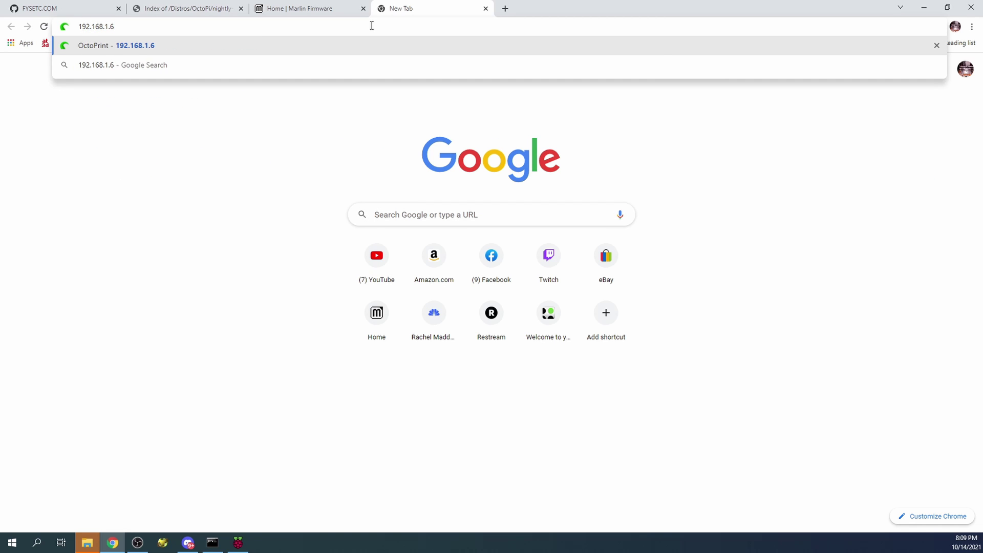
key(Return)
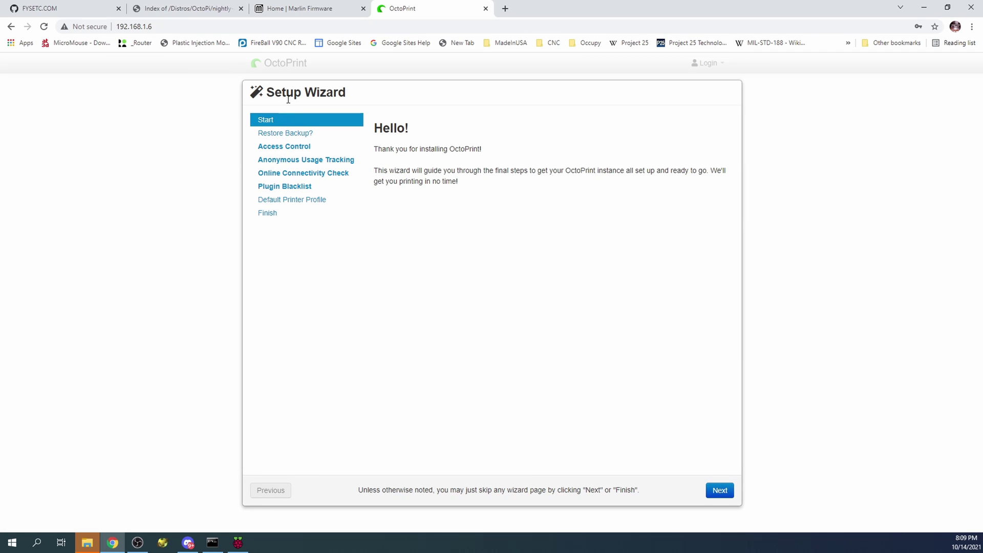
- Skip the welcome and backup restore pages and fill in the administrator username and password
click(720, 491)
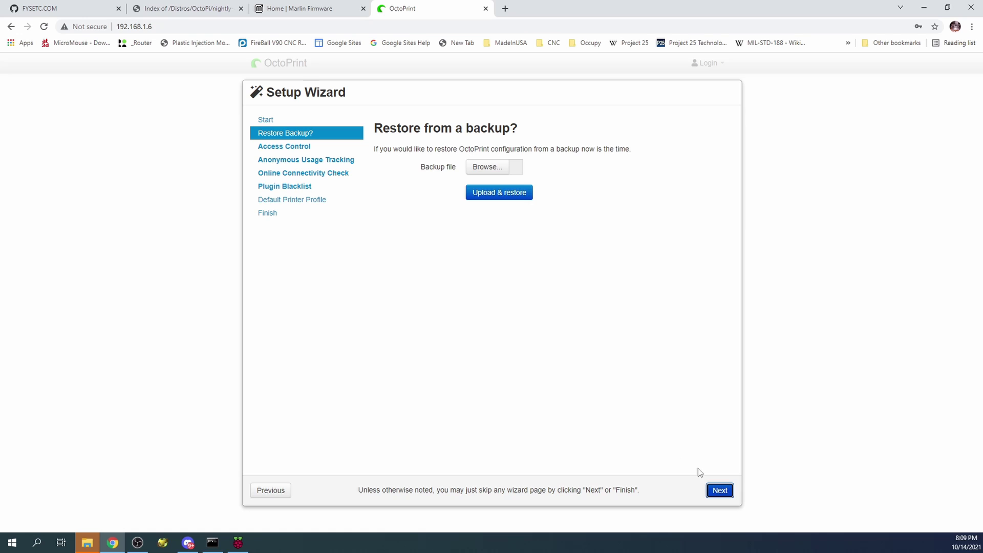
click(730, 493)
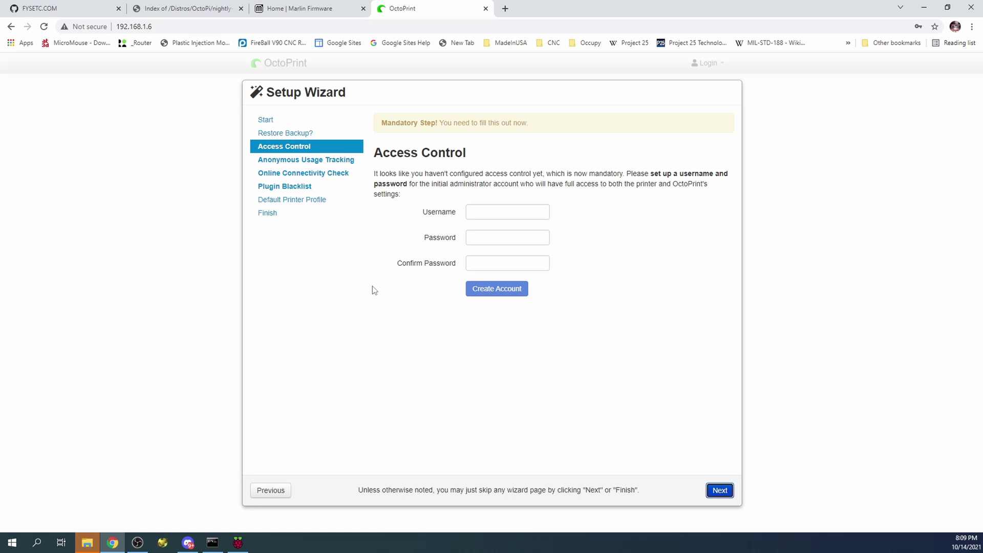
click(500, 213)
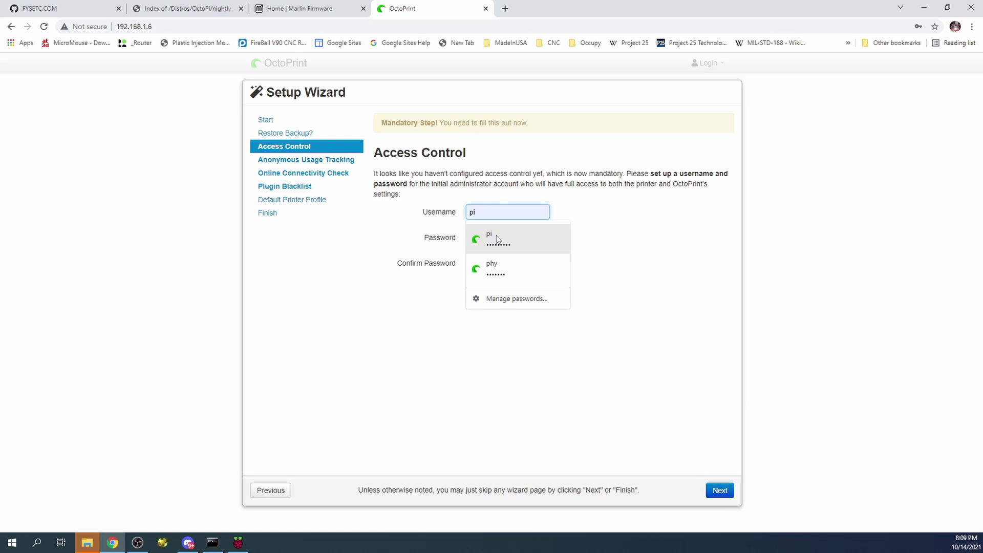
click(497, 237)
- Confirm the password, create the account, dismiss Chrome's breach warning and continue
click(480, 265)
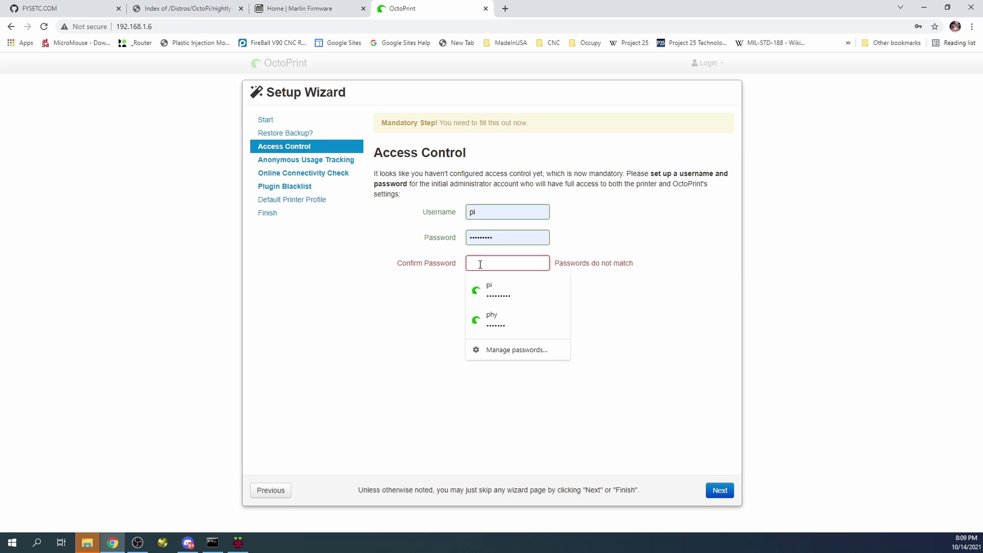
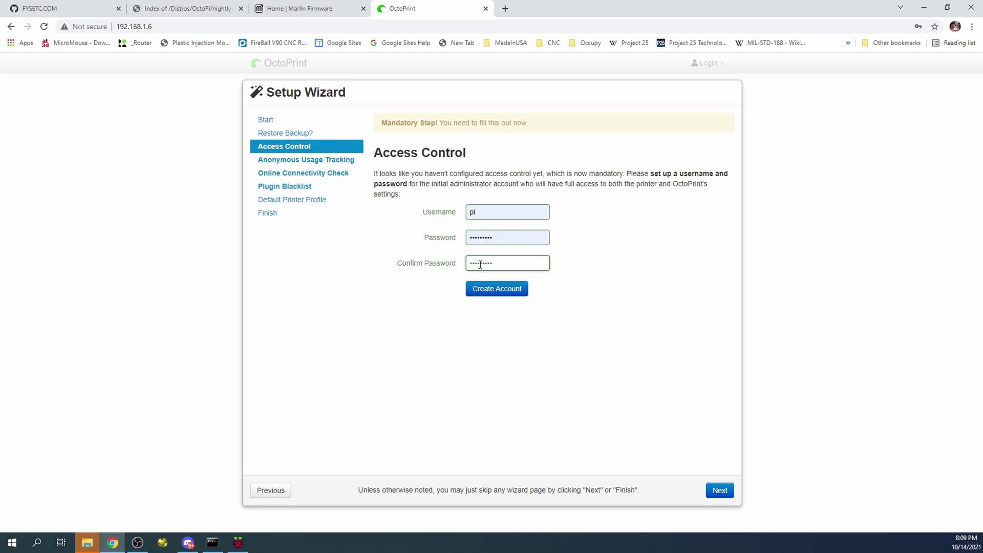
click(497, 291)
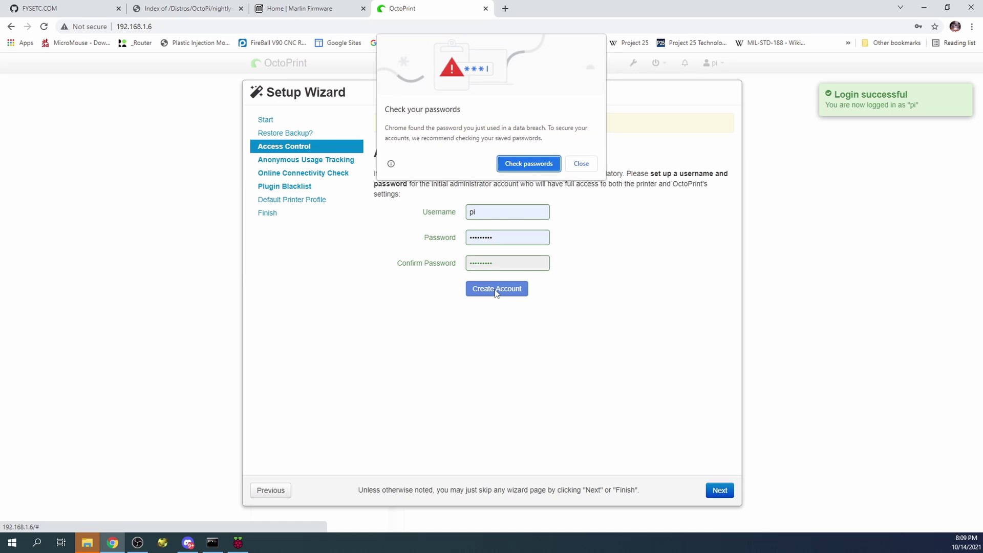
click(580, 163)
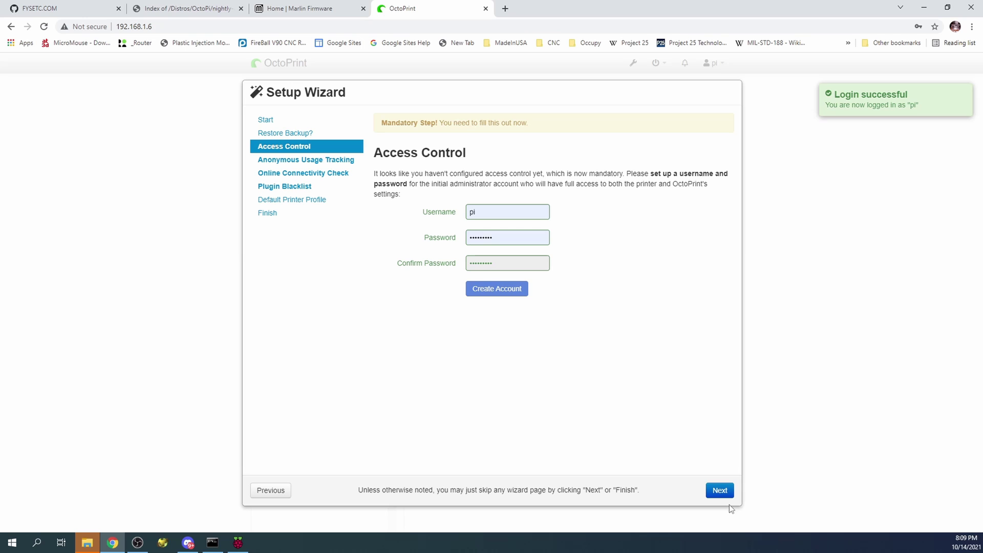
click(720, 491)
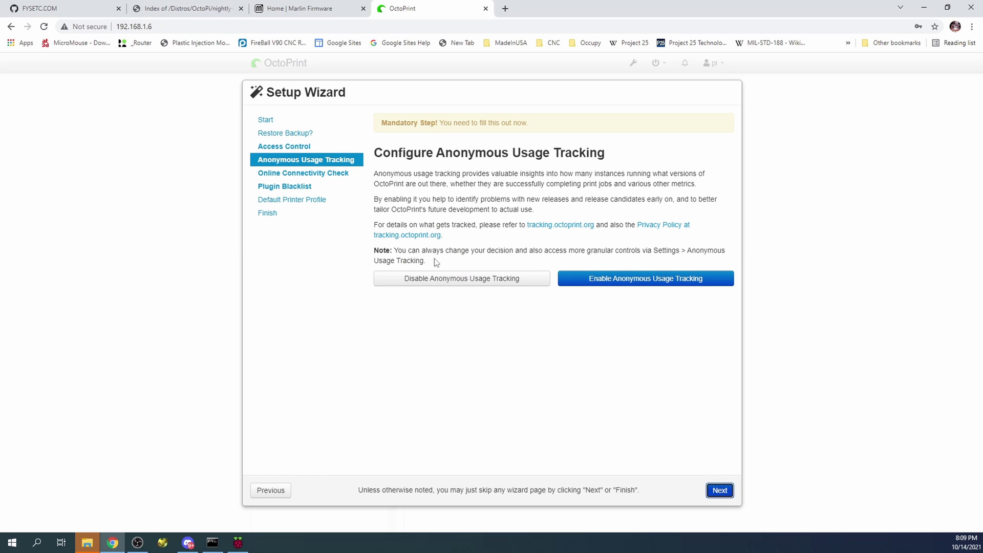
- Disable anonymous usage tracking and move to the connectivity check step
drag(383, 153, 609, 155)
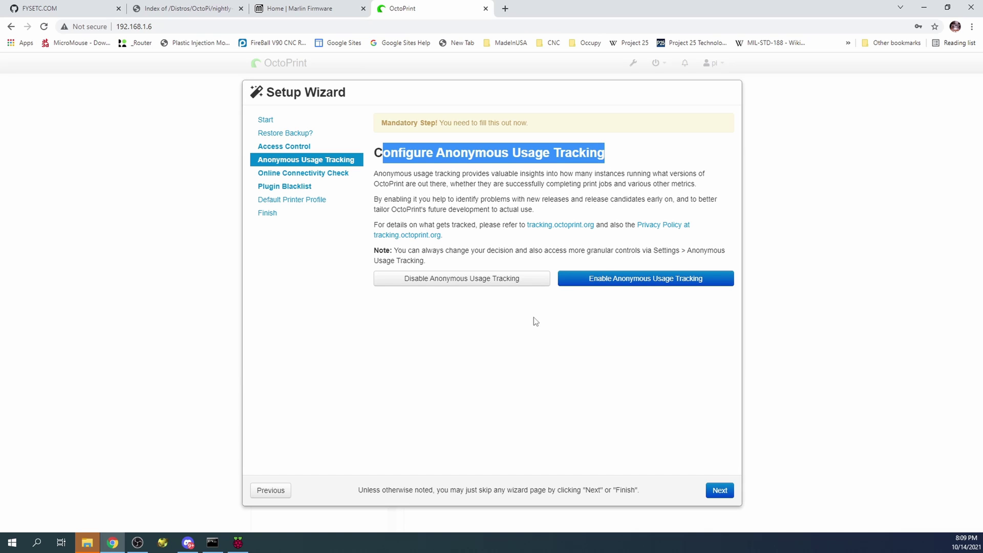
click(482, 279)
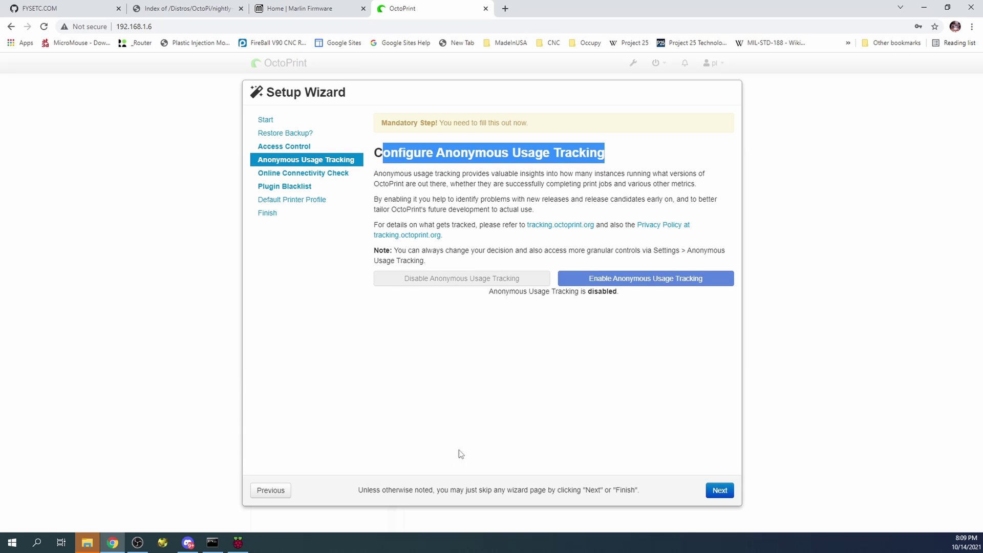
click(725, 492)
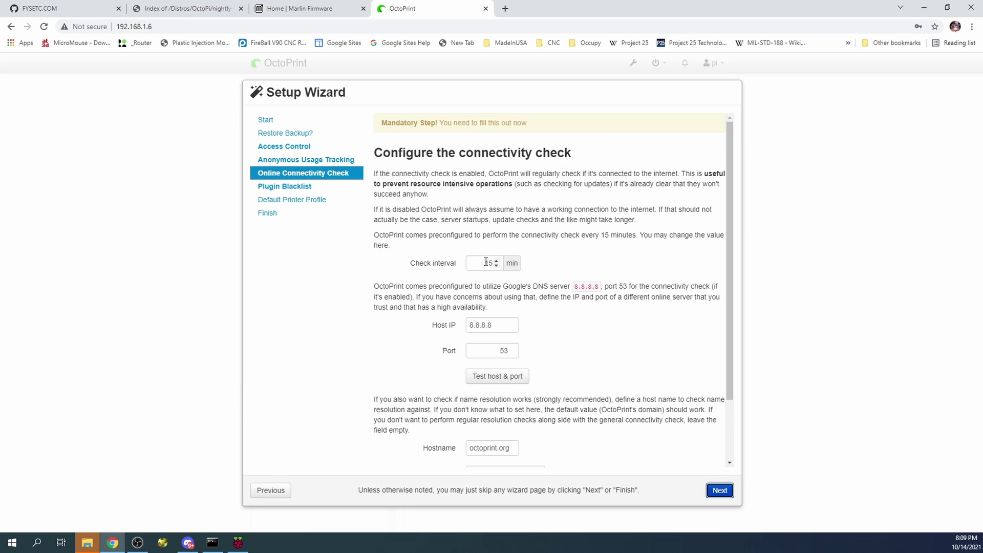
- Test host 8.8.8.8 and octoprint.org name resolution, then enable the connectivity check
scroll(511, 336, down, 2)
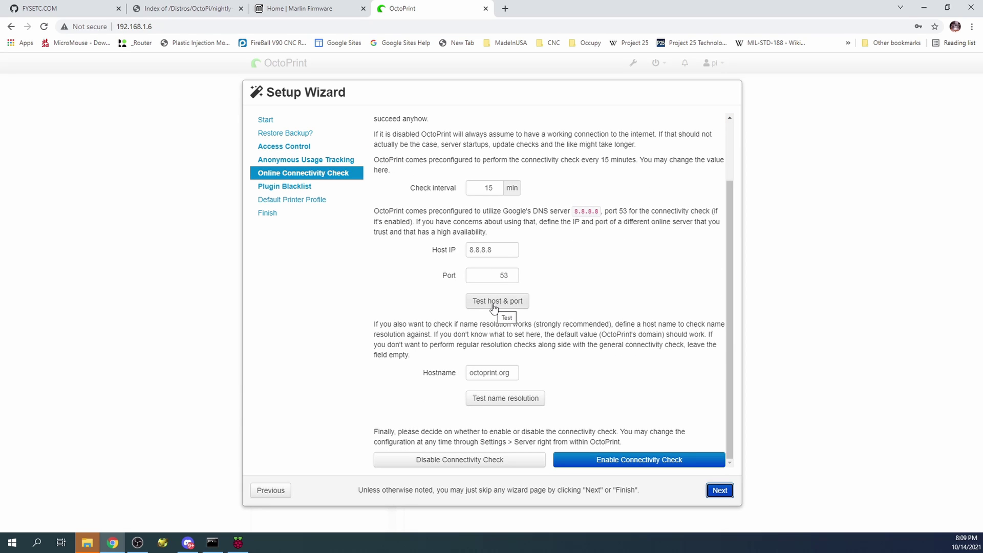
click(494, 305)
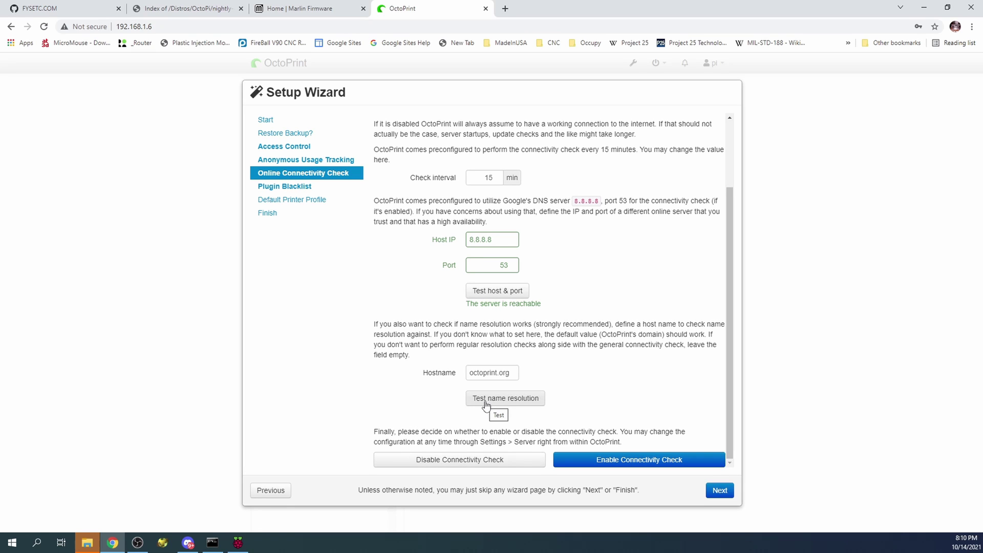
click(485, 403)
scroll(653, 406, down, 1)
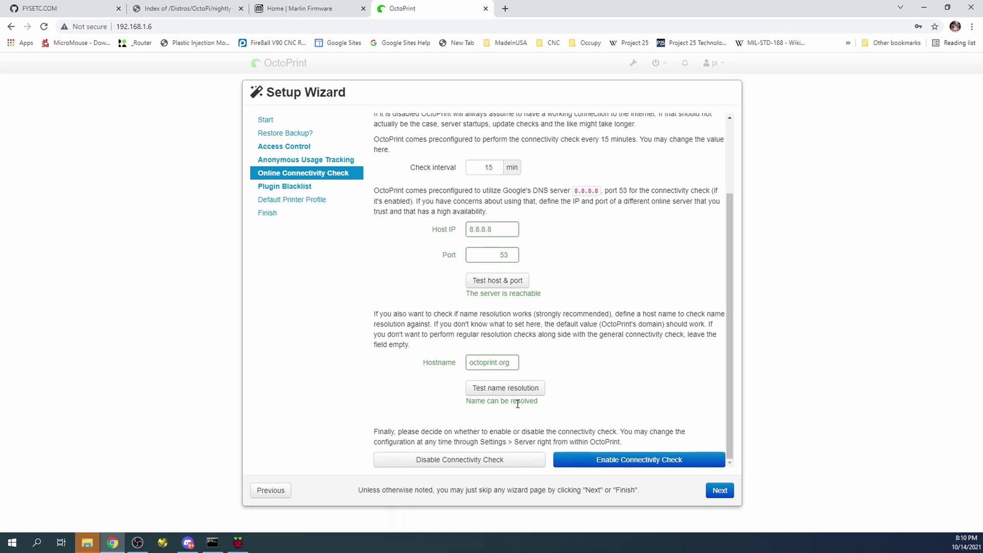
click(625, 461)
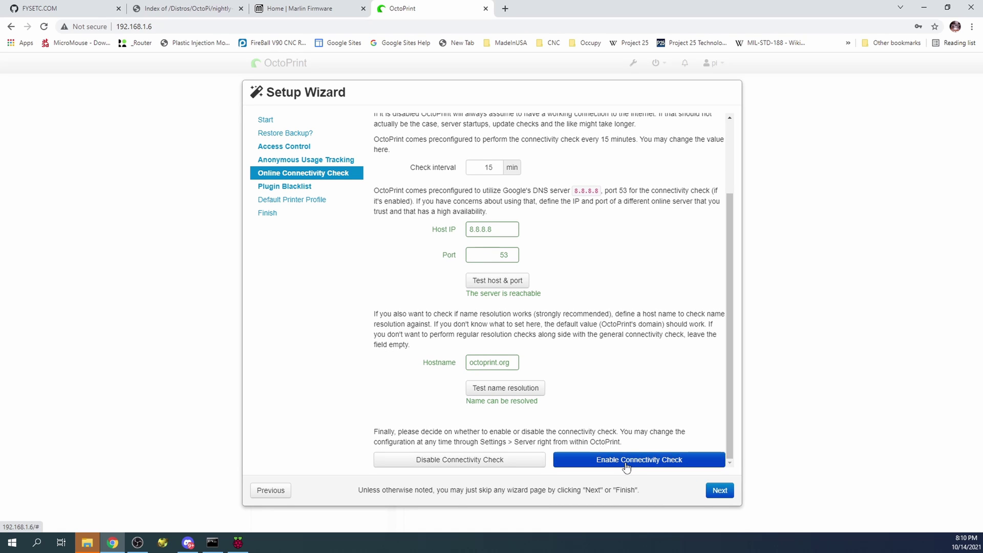
click(719, 492)
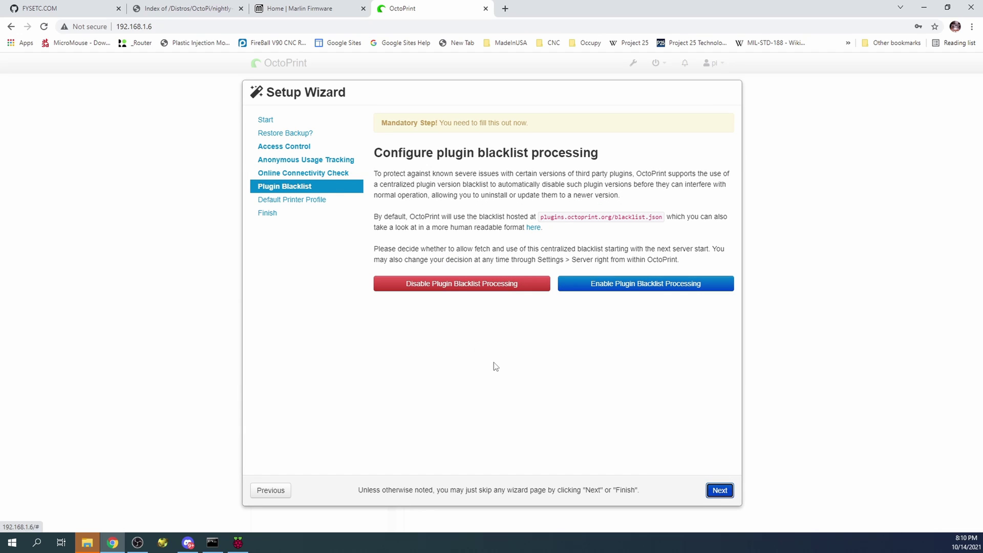
- Enable plugin blacklist processing and advance to the printer profile step
drag(383, 153, 639, 161)
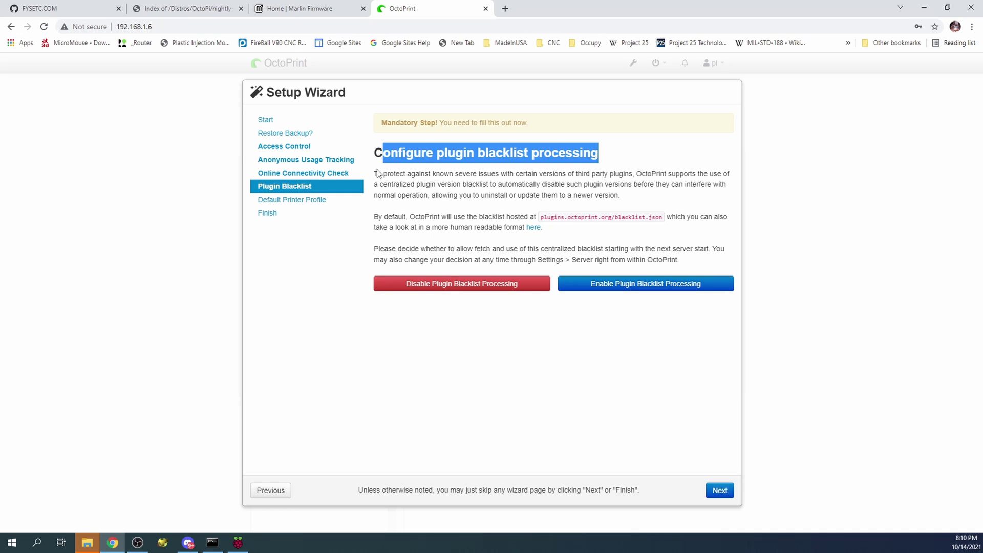
drag(376, 173, 701, 267)
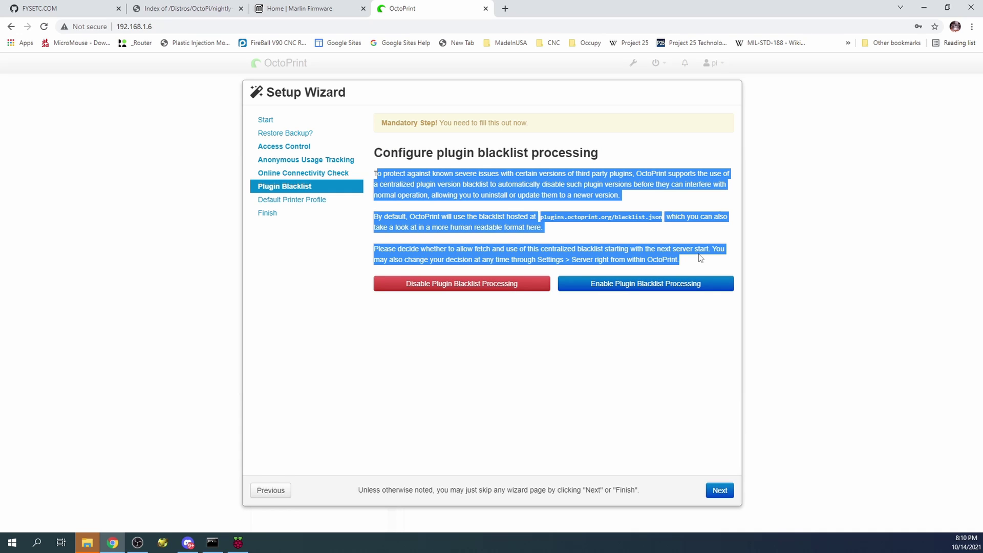
click(651, 282)
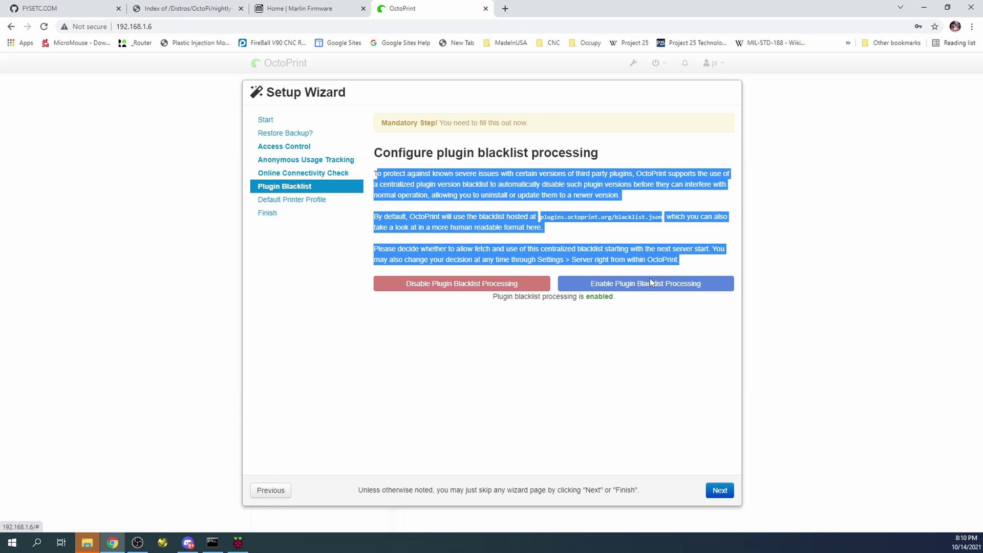
click(718, 489)
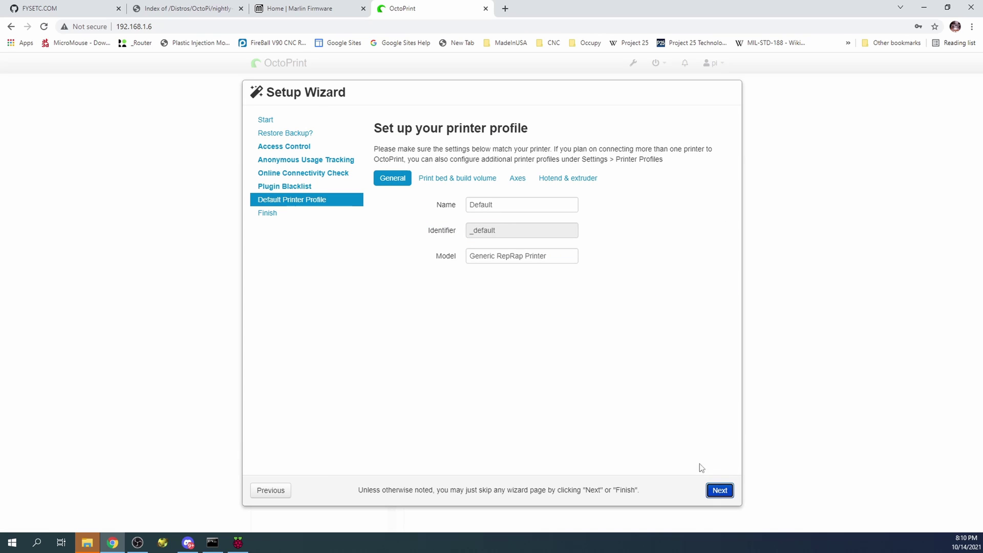
- Rename the printer profile from Default to OctoPi and finish the wizard
double_click(506, 210)
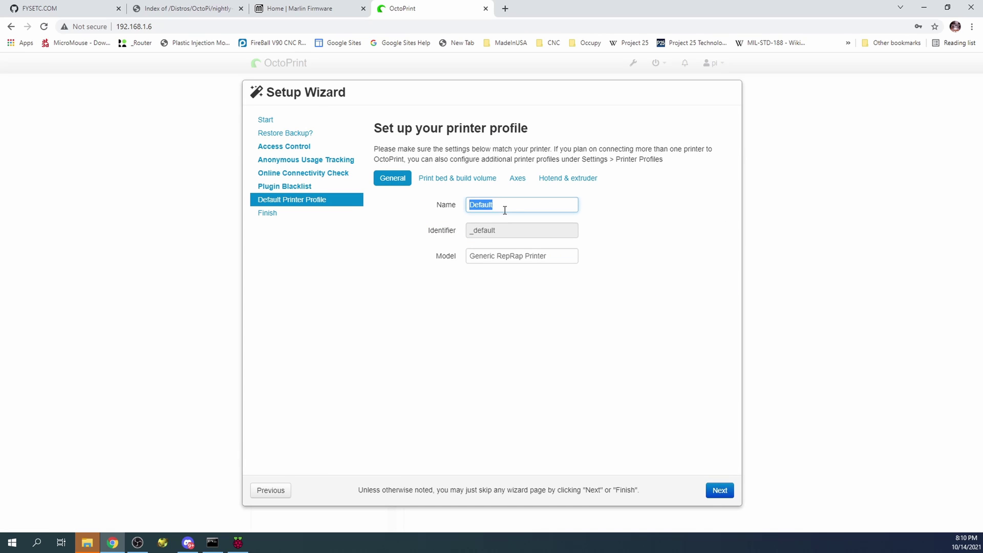
text(OctoPoi)
key(BackSpace)
key(BackSpace)
click(724, 490)
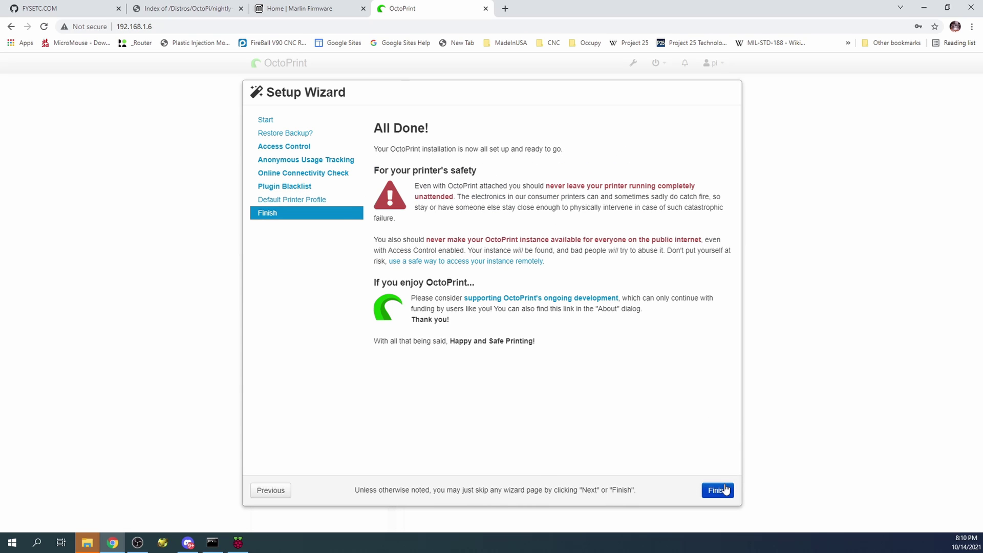
click(725, 490)
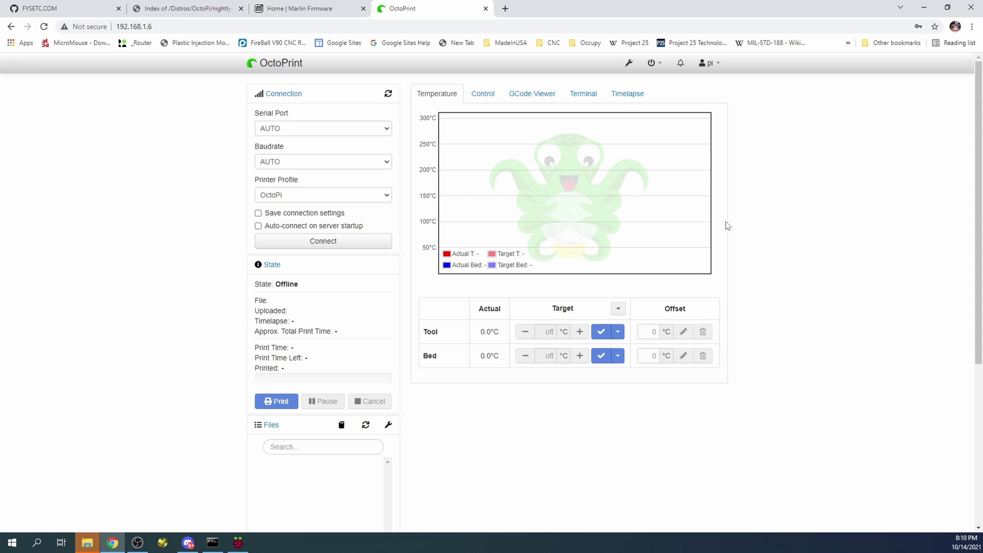
- In Settings > Software Update, keep the Stable channel and confirm updating OctoPrint to 1.7.0
click(631, 69)
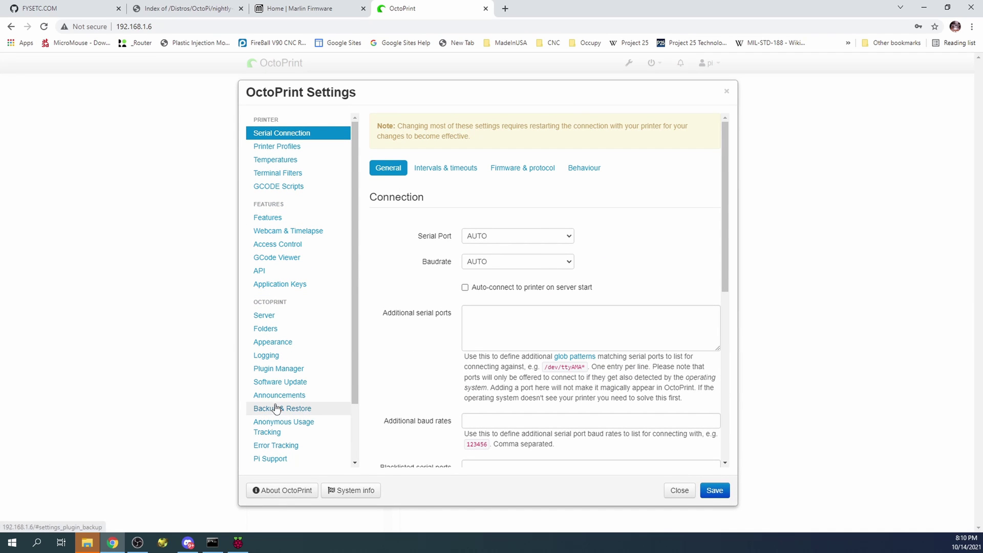
click(275, 385)
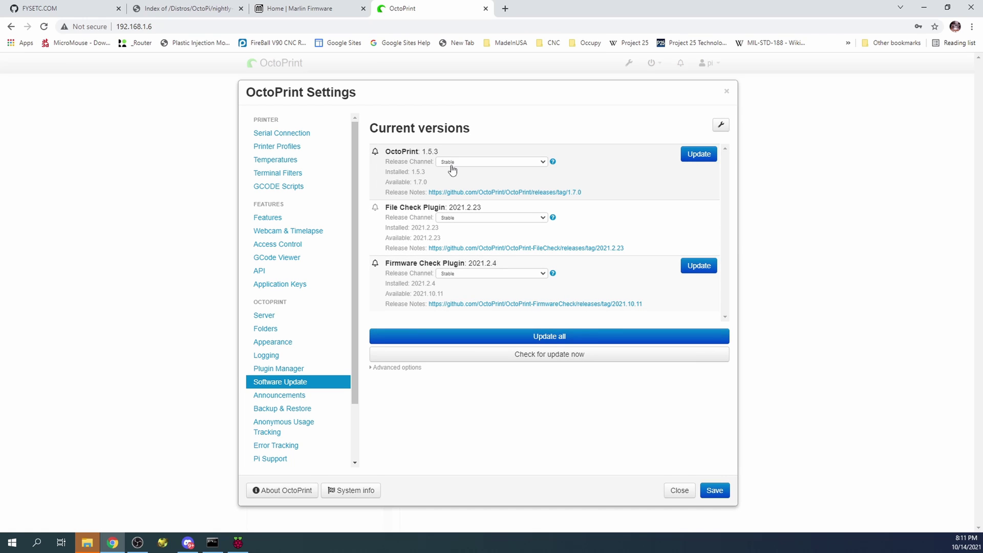
click(520, 163)
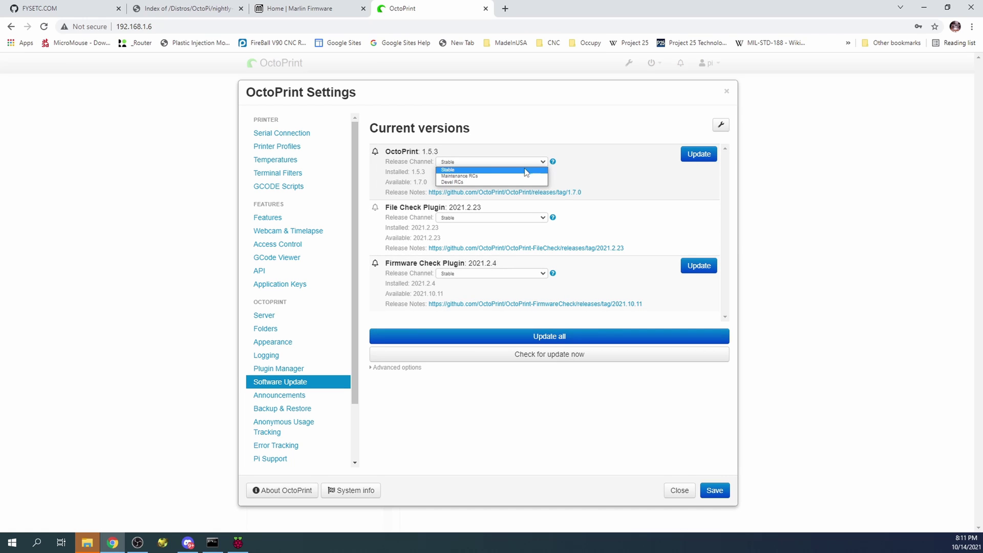
click(520, 170)
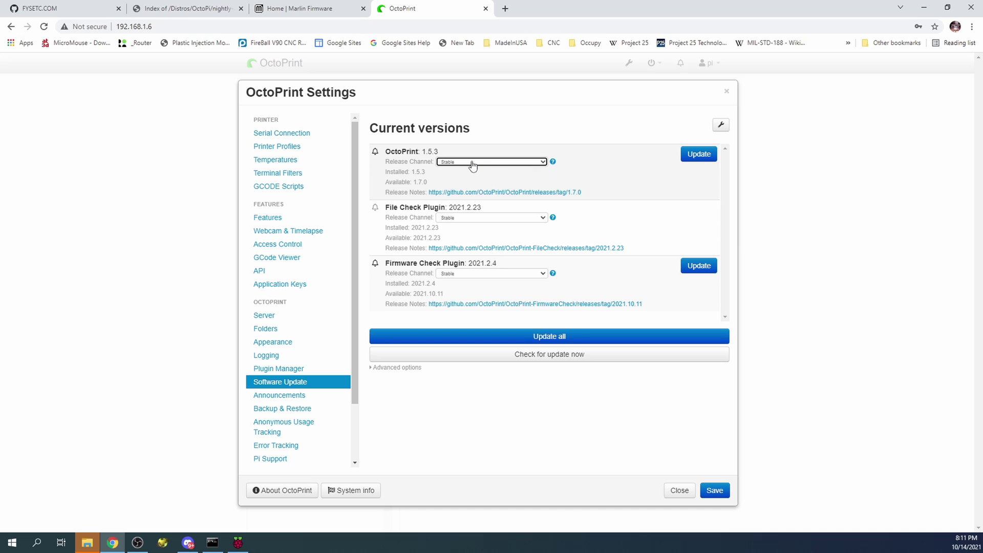
click(693, 155)
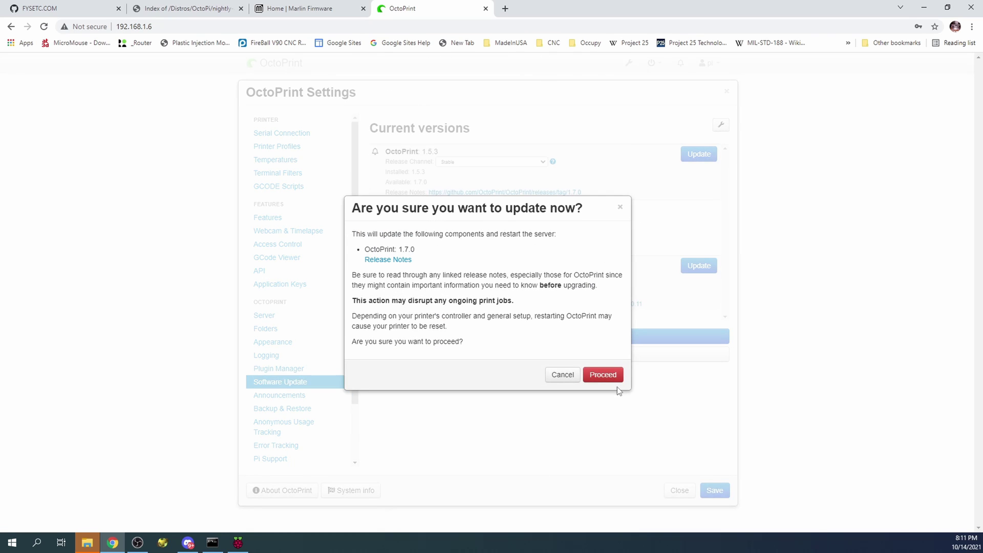
click(603, 375)
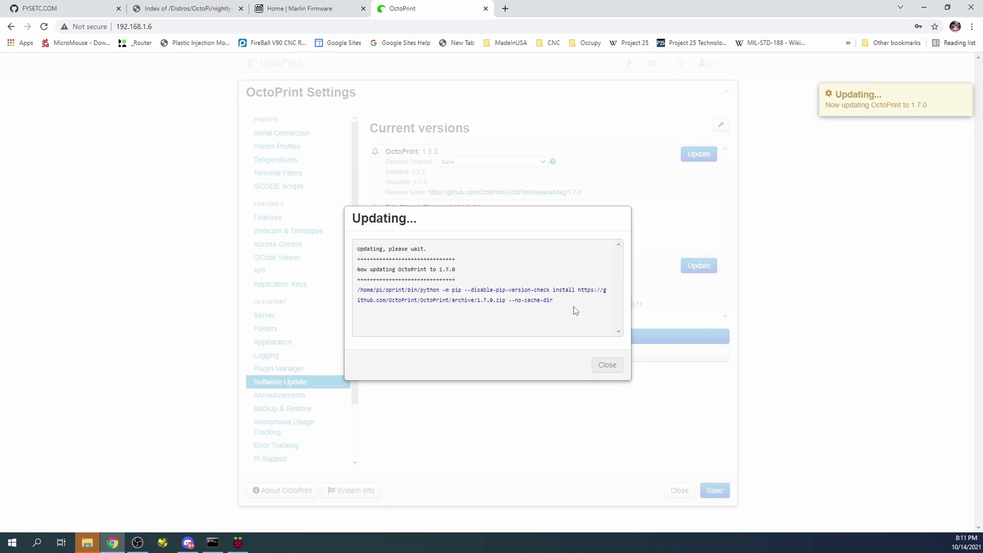